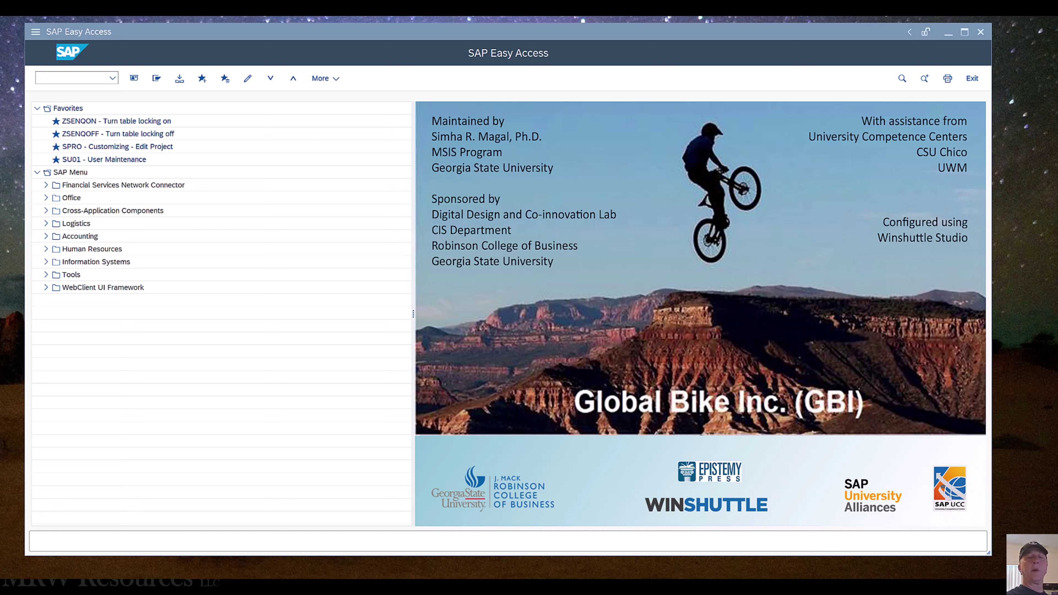
Step: Expand the menu tree through Accounting > Financial Accounting > Accounts Payable > Document Entry
left_click(102, 238)
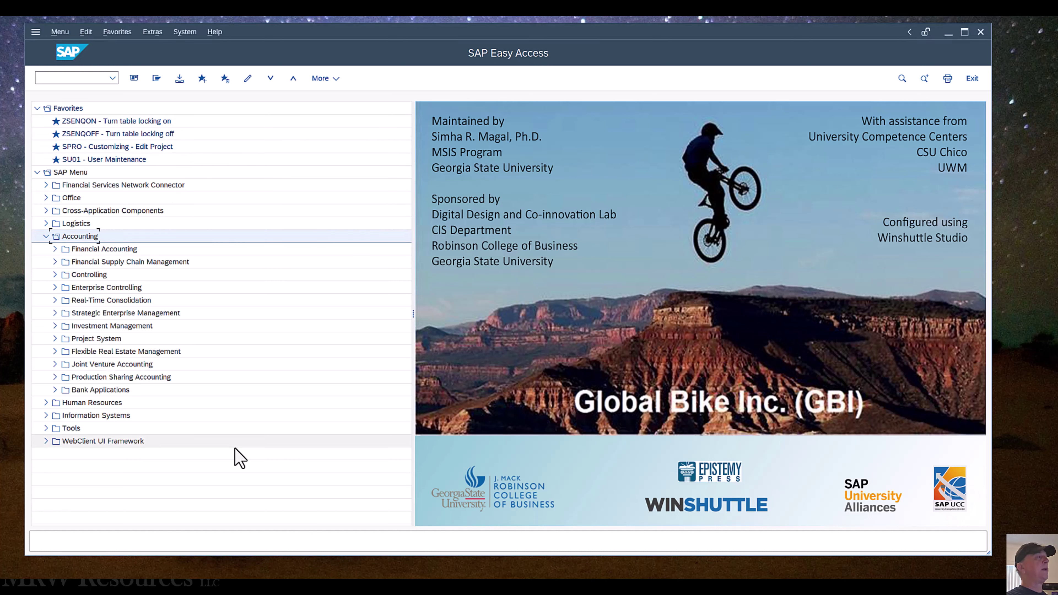
key("Down")
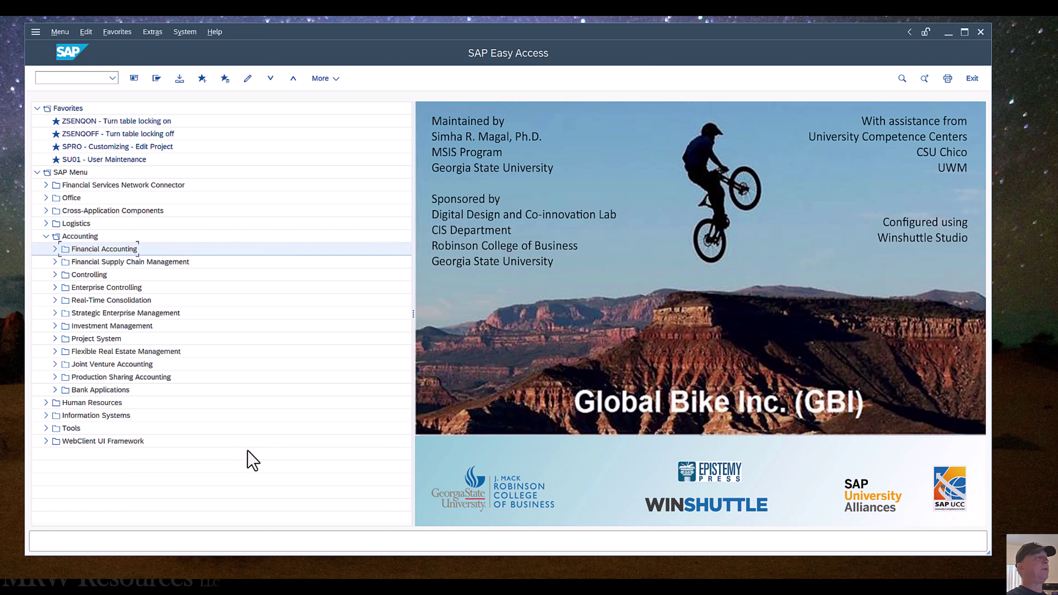
key("Right")
key("Down")
key("Down")
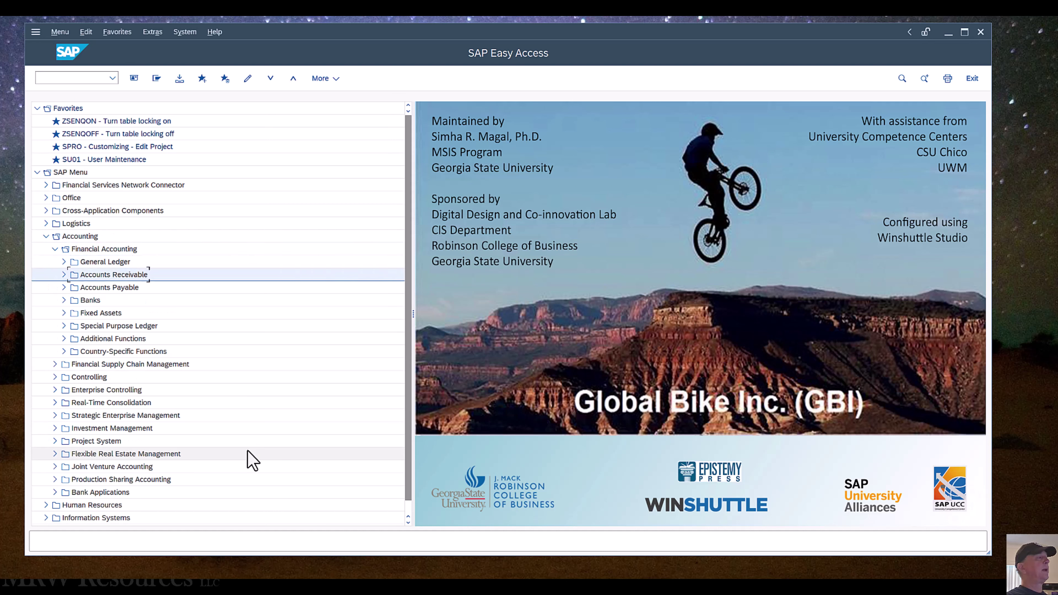
key("Down")
key("Right")
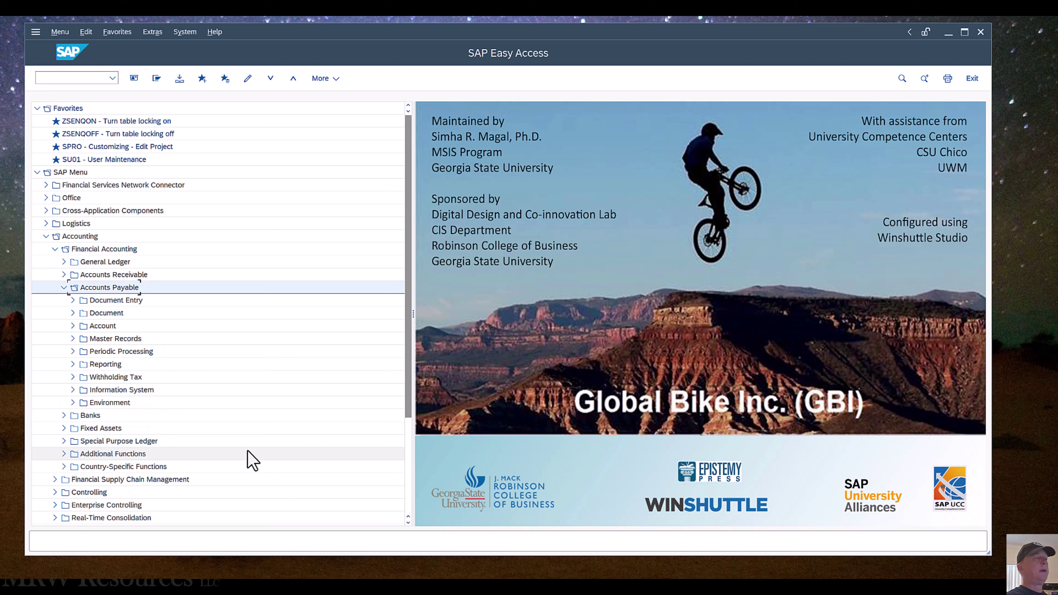
key("Down")
key("Right")
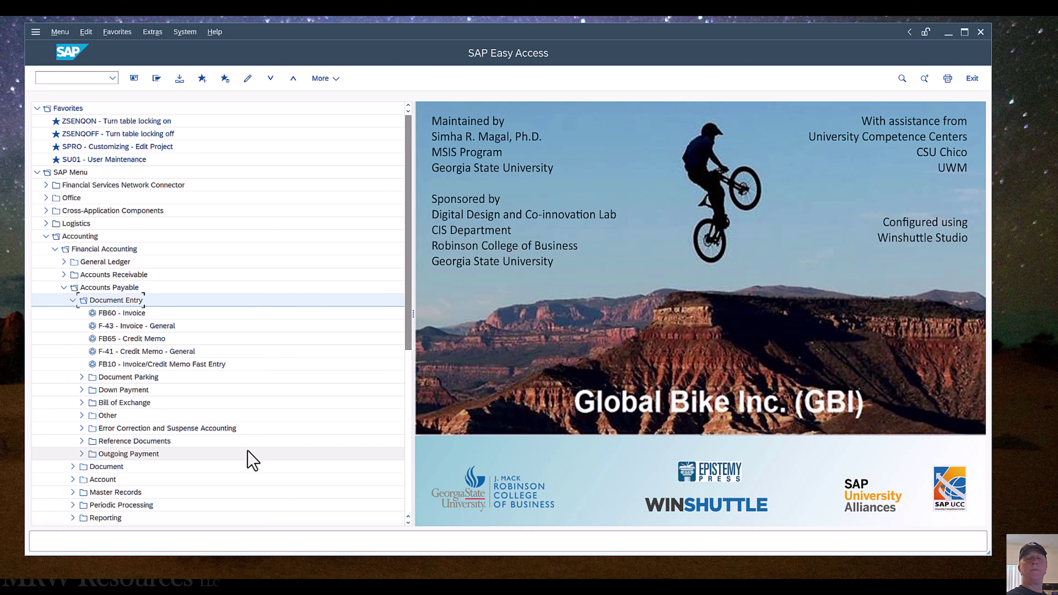
Step: Select the F-53 Post transaction under the Outgoing Payment folder
left_click(171, 455)
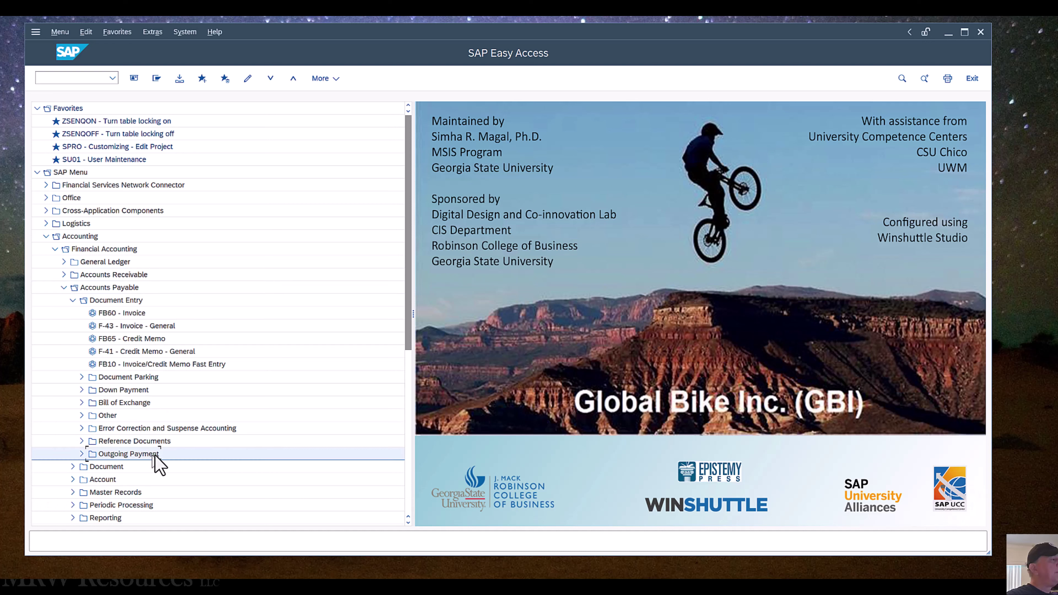
key("Right")
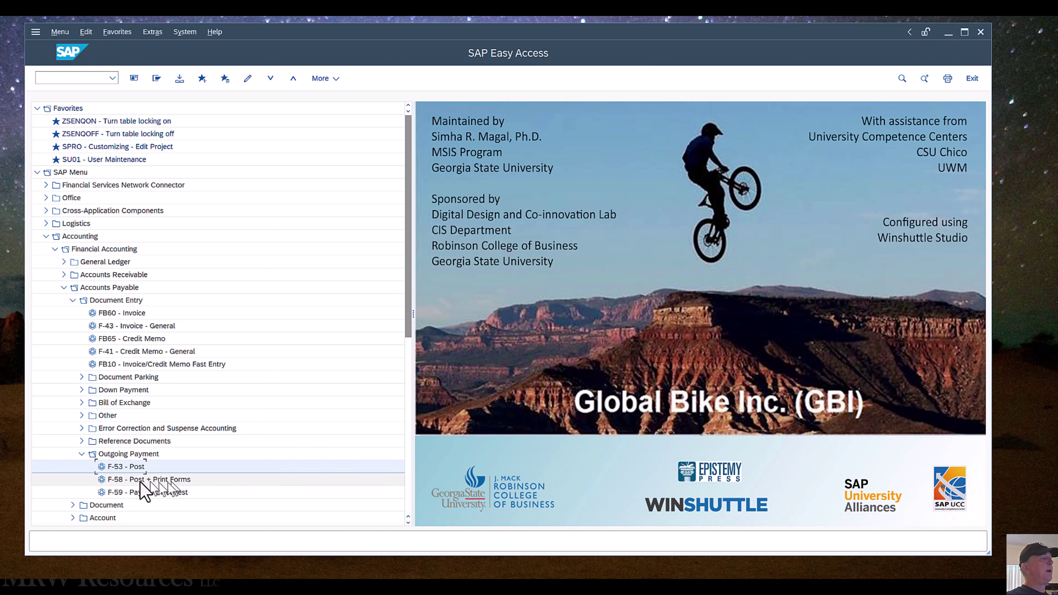
left_click(133, 468)
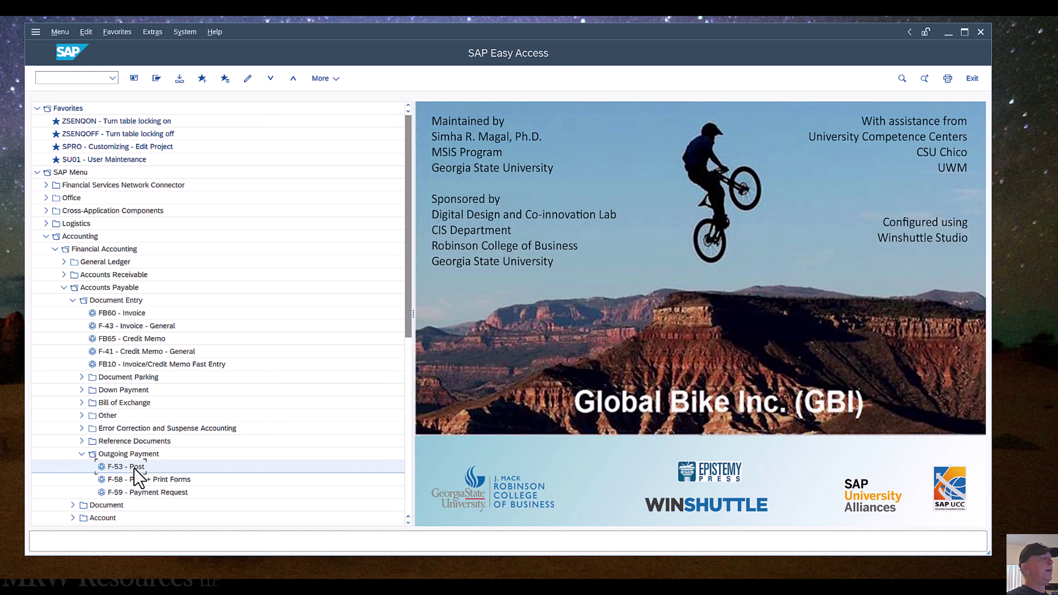
left_click(61, 78)
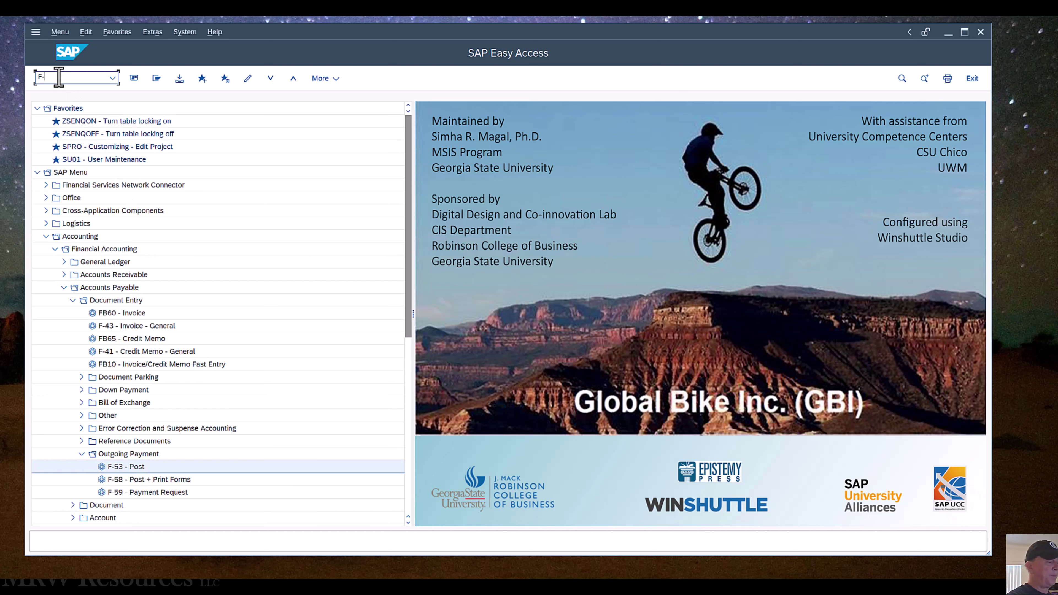
Step: Start transaction F-53 and enter document date 4/21/23 in the payment header
type("F-53")
key("Return")
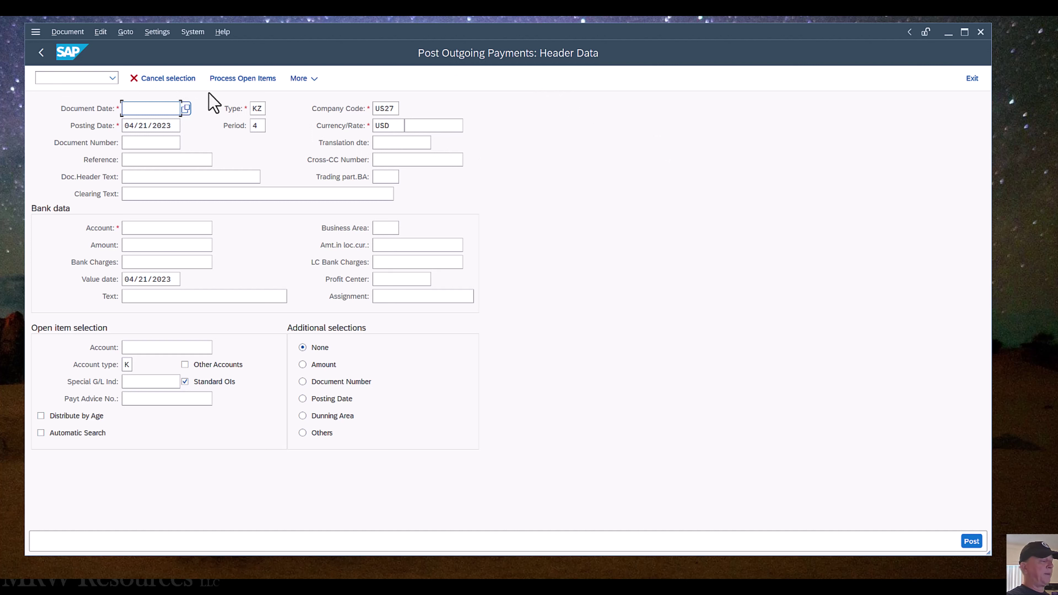
type("/23")
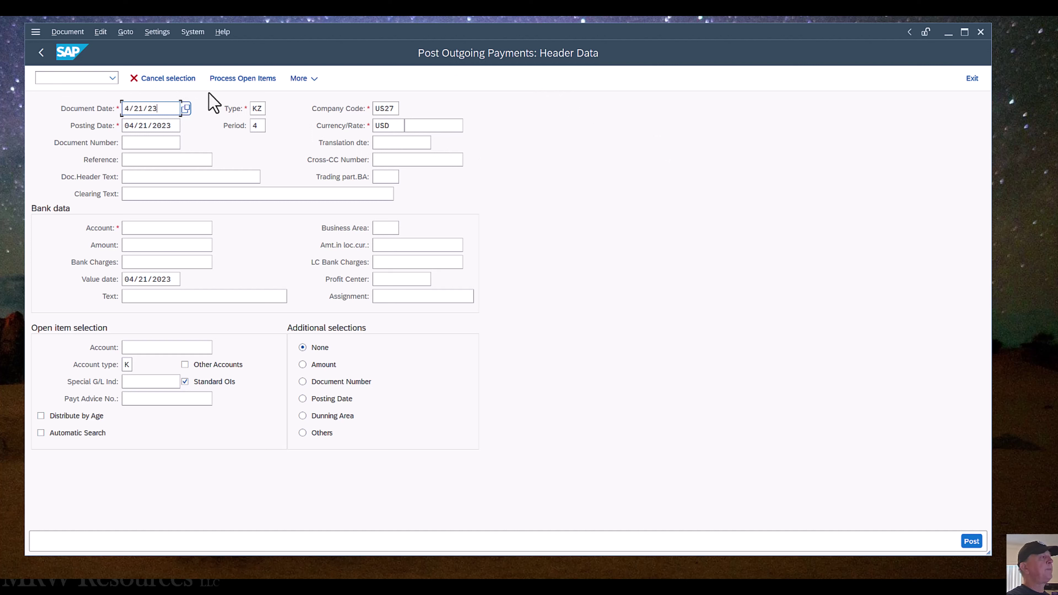
key("Tab")
key("Tab")
key("Tab")
key("Tab")
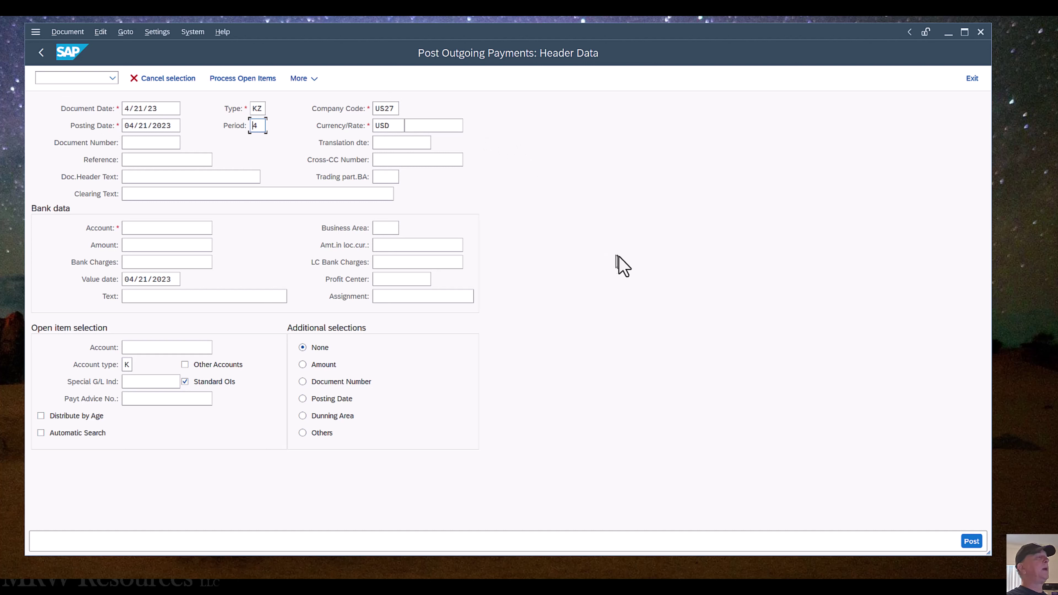
left_click(142, 228)
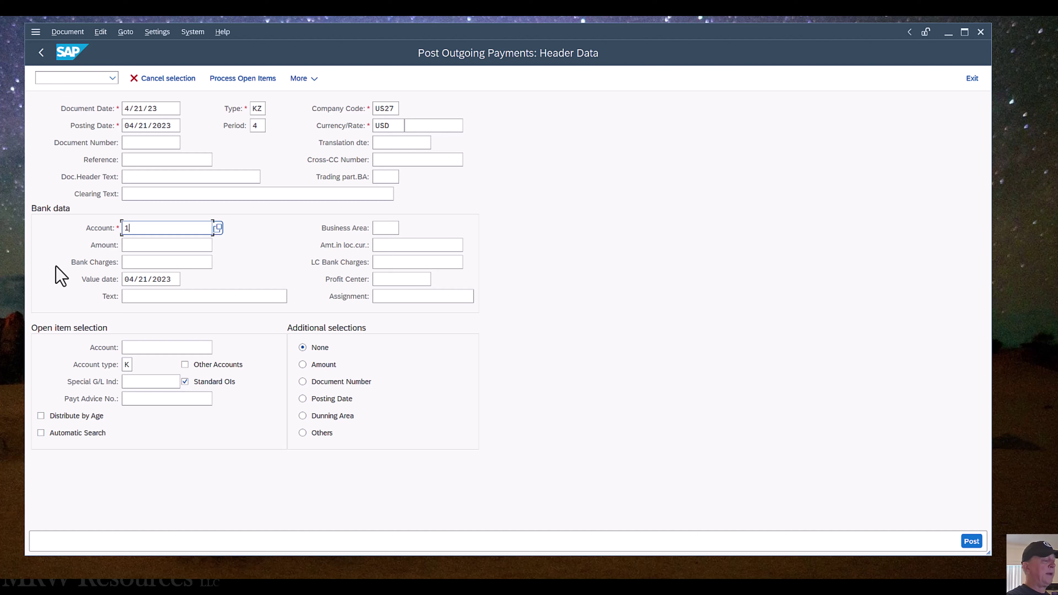
Step: Look up and choose G/L account 100000 Bank Account as the bank data account
type("000")
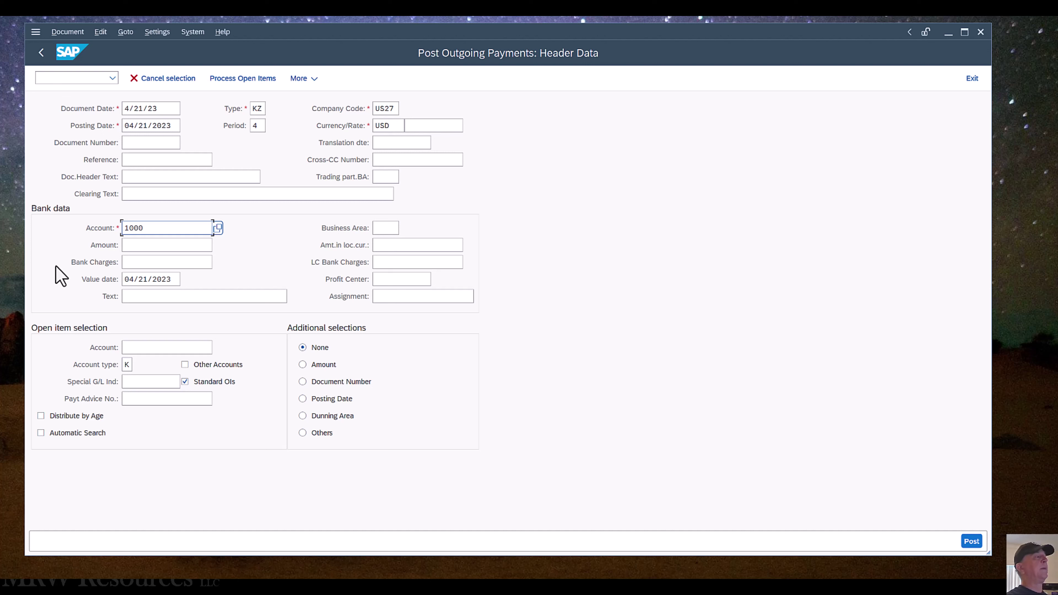
left_click(219, 228)
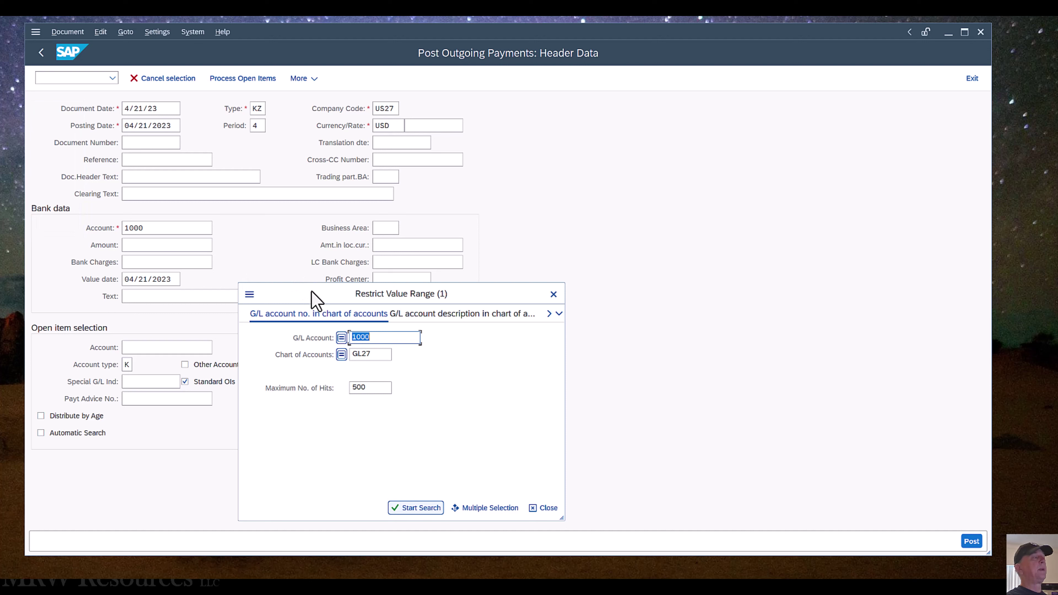
key("Delete")
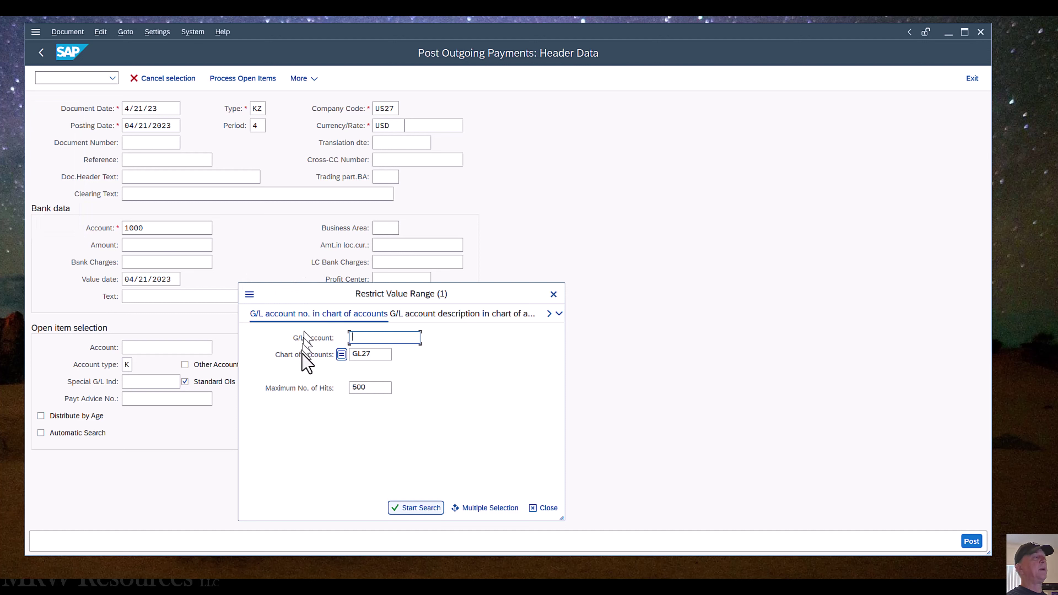
key("Return")
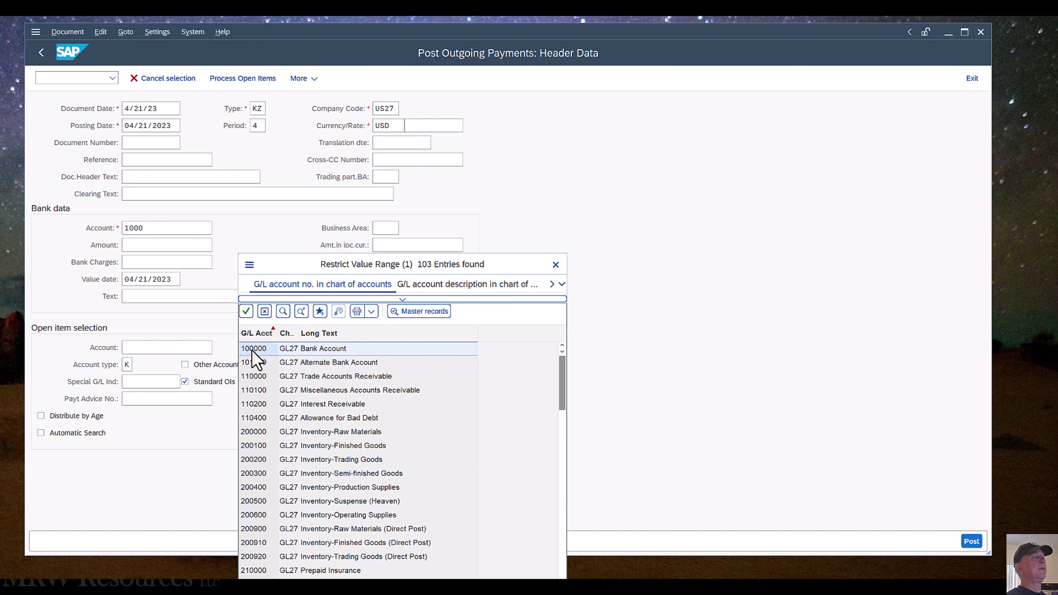
double_click(251, 350)
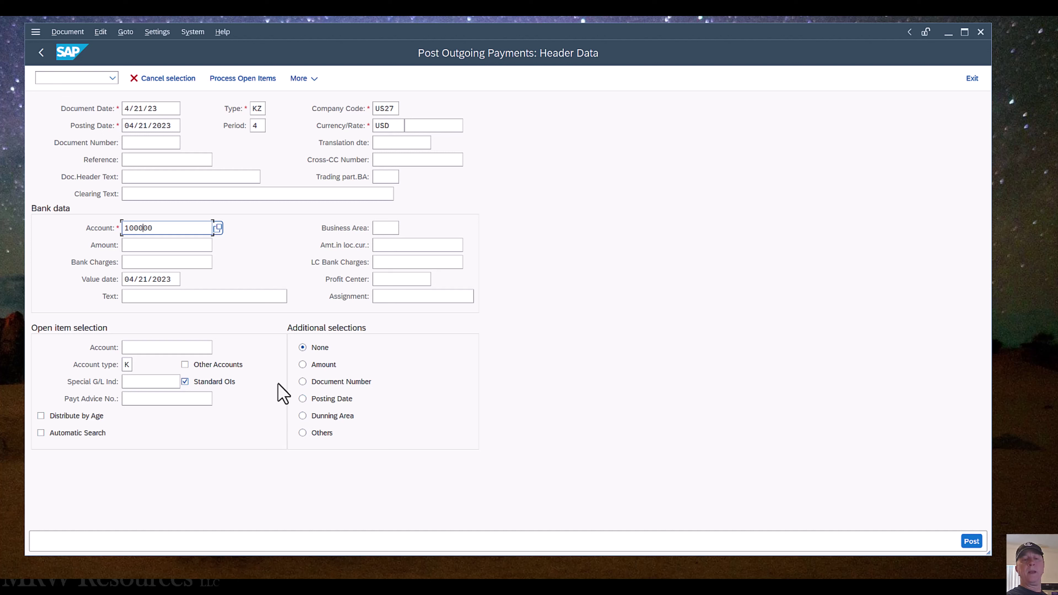
left_click(143, 245)
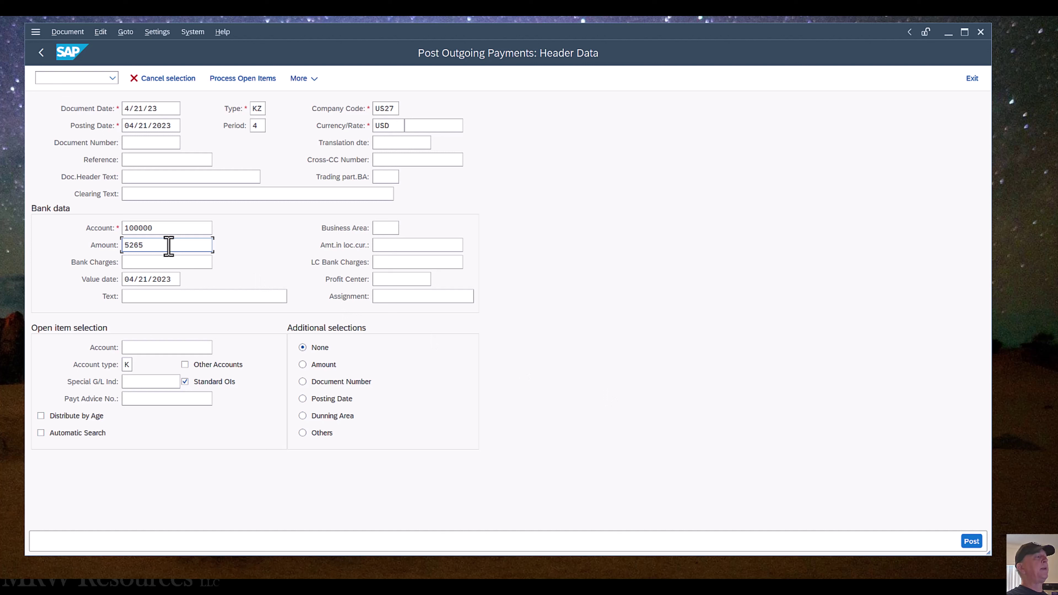
Step: Set open-item vendor account 114127 for the 5265 payment and enable Automatic Search
key("Return")
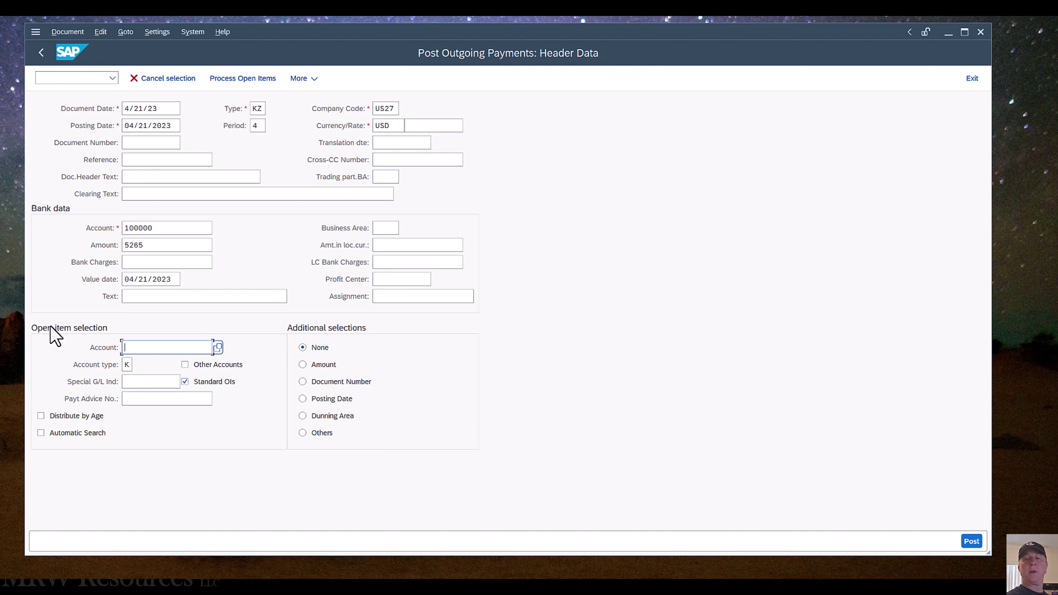
type("11")
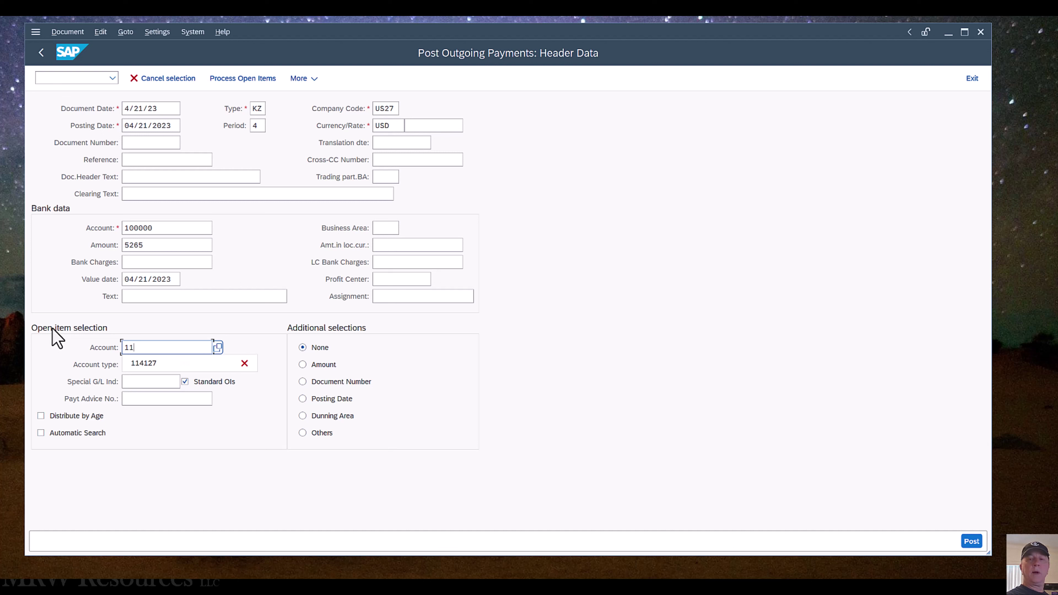
type("4127")
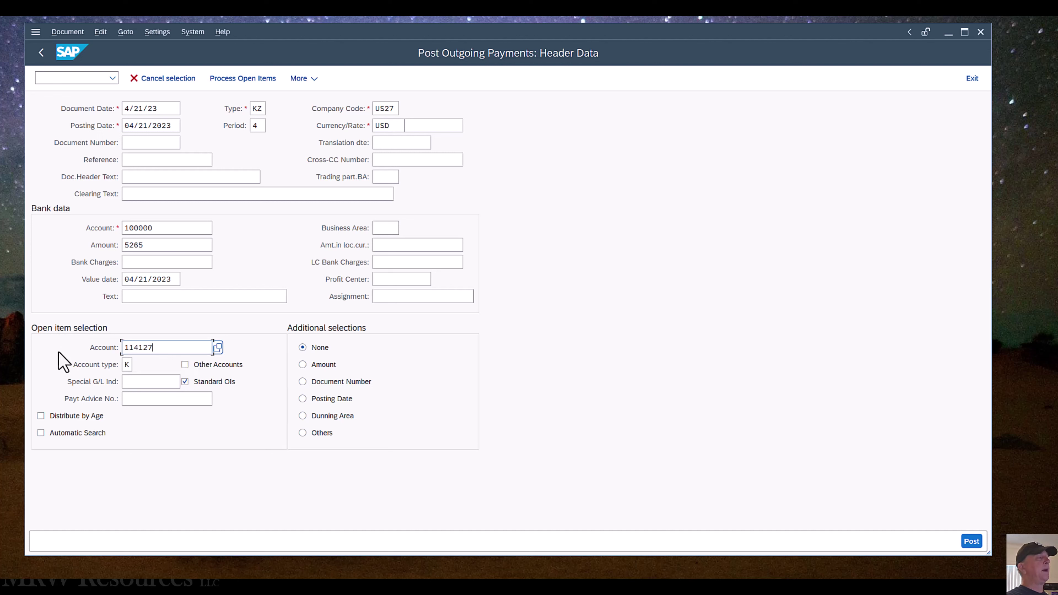
left_click(40, 433)
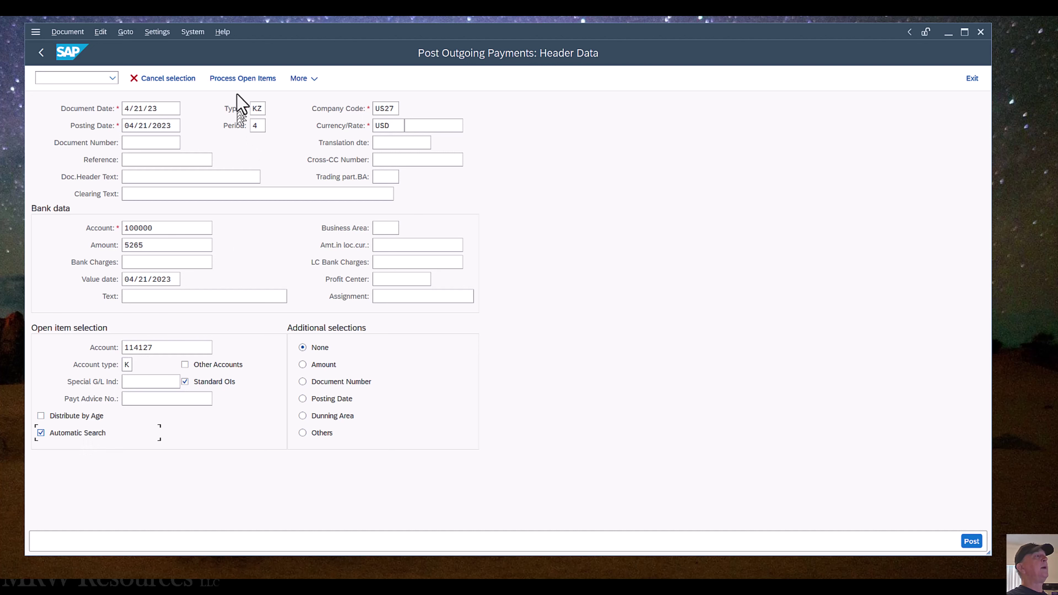
left_click(242, 79)
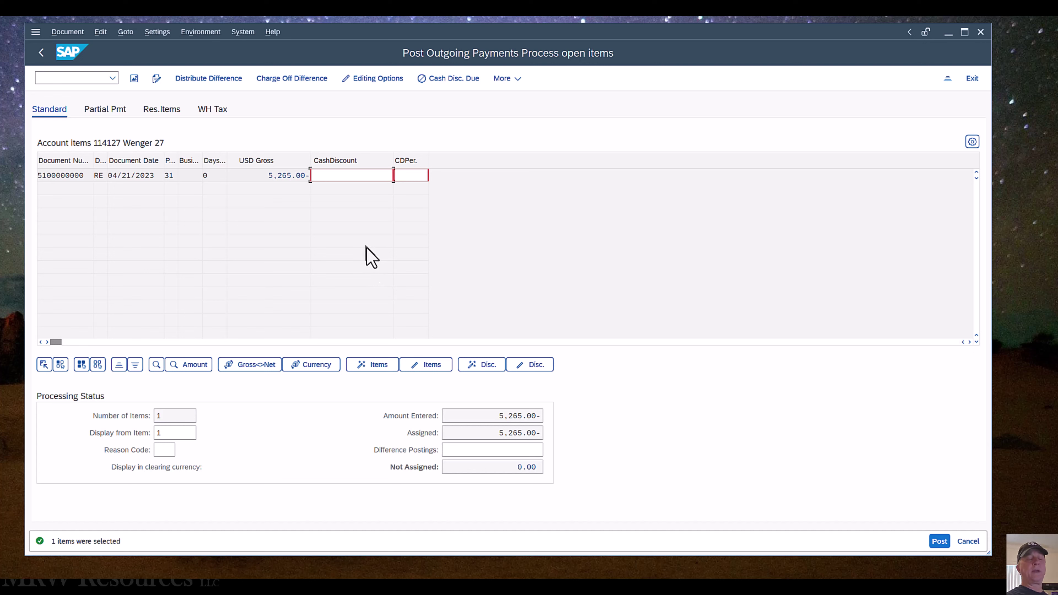
type("0")
key("Return")
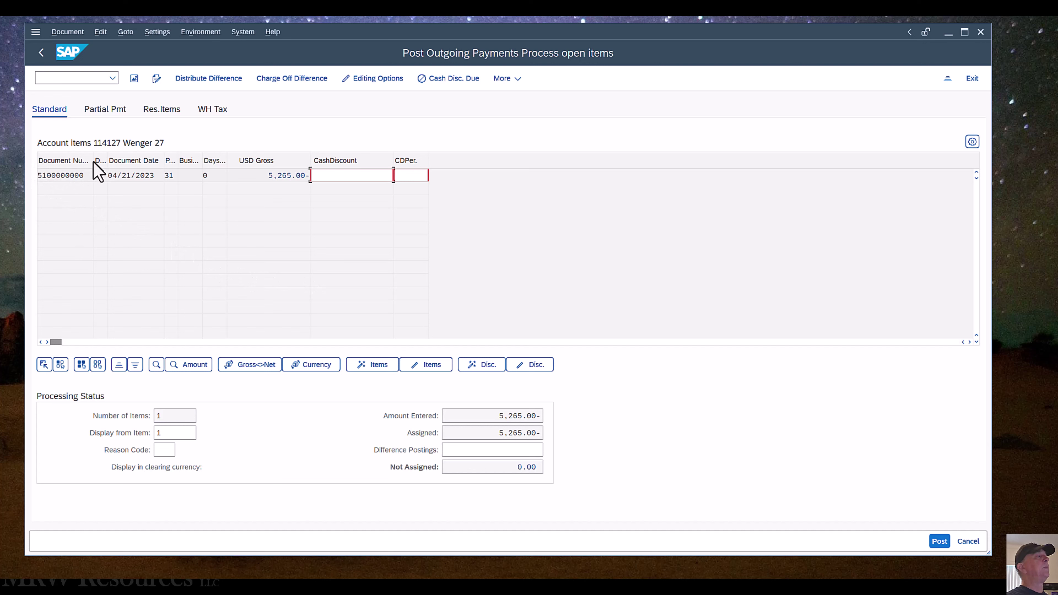
Step: Widen the Document Number, Document type and Posting Key columns in the open items list
left_click_drag(93, 160, 126, 163)
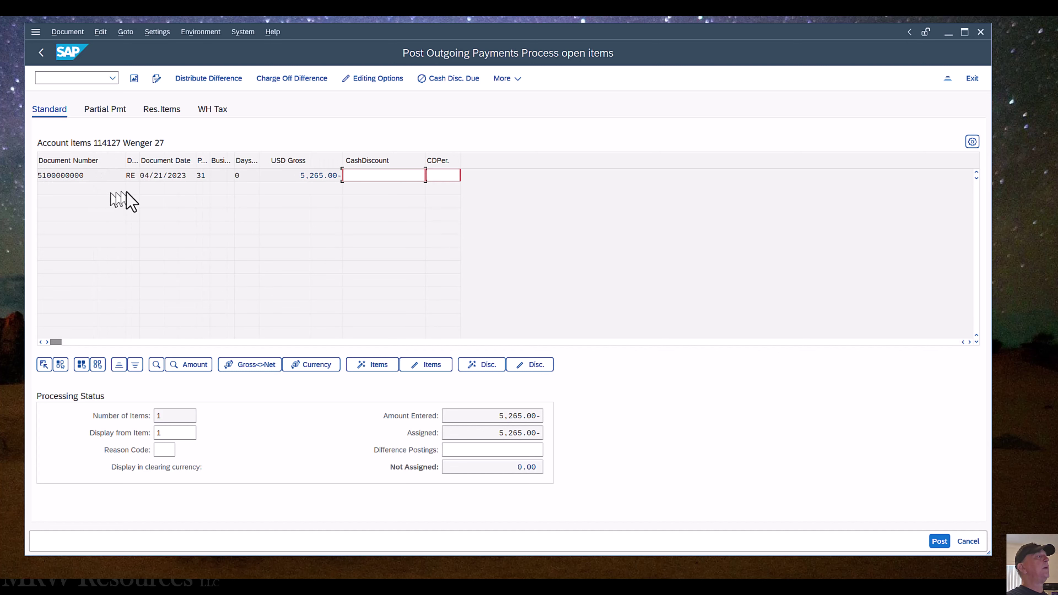
left_click_drag(139, 160, 168, 161)
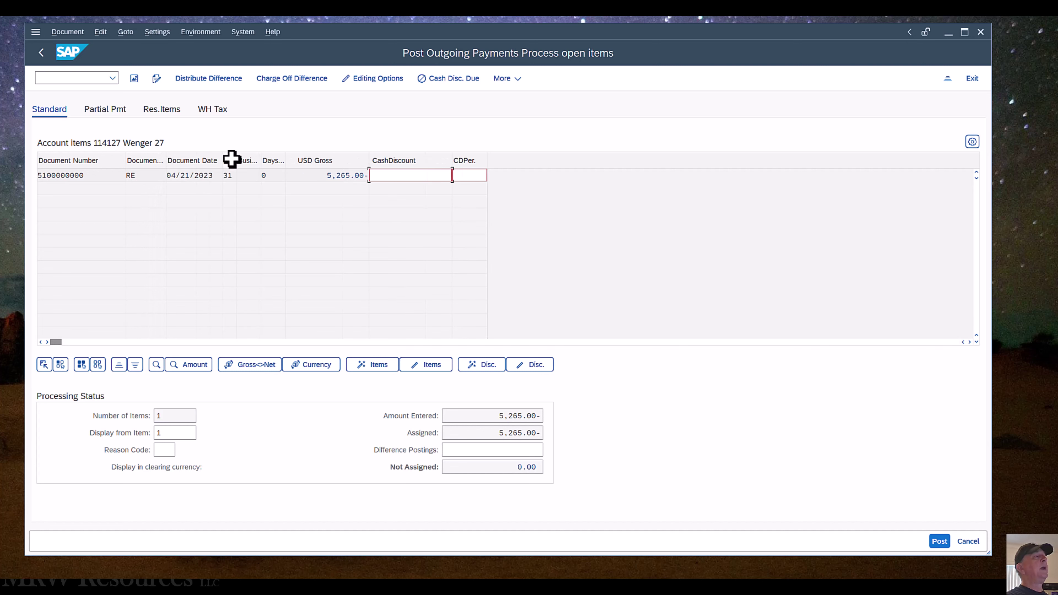
left_click_drag(231, 159, 368, 239)
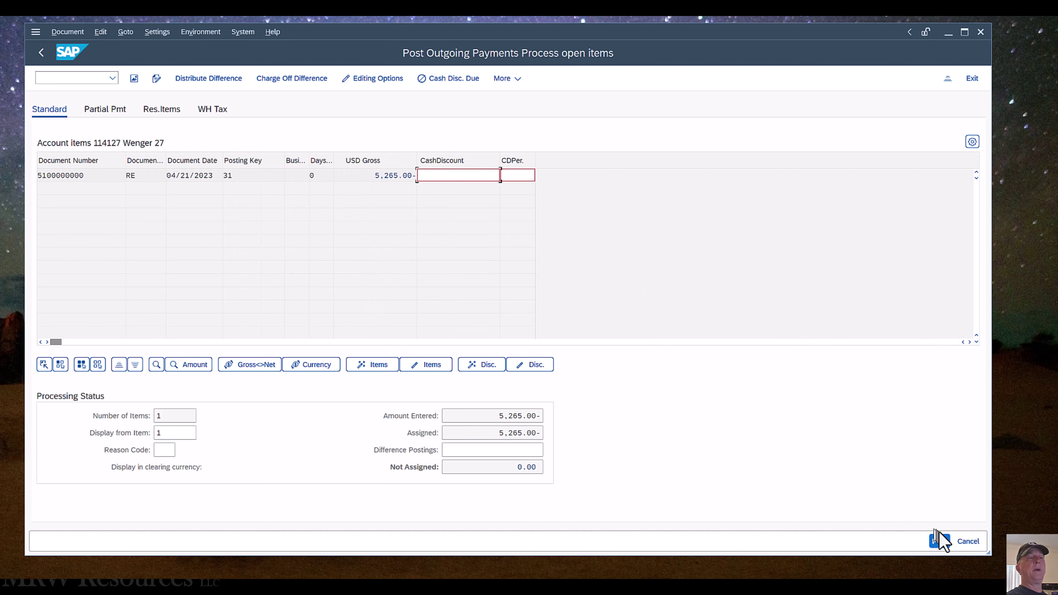
left_click(940, 541)
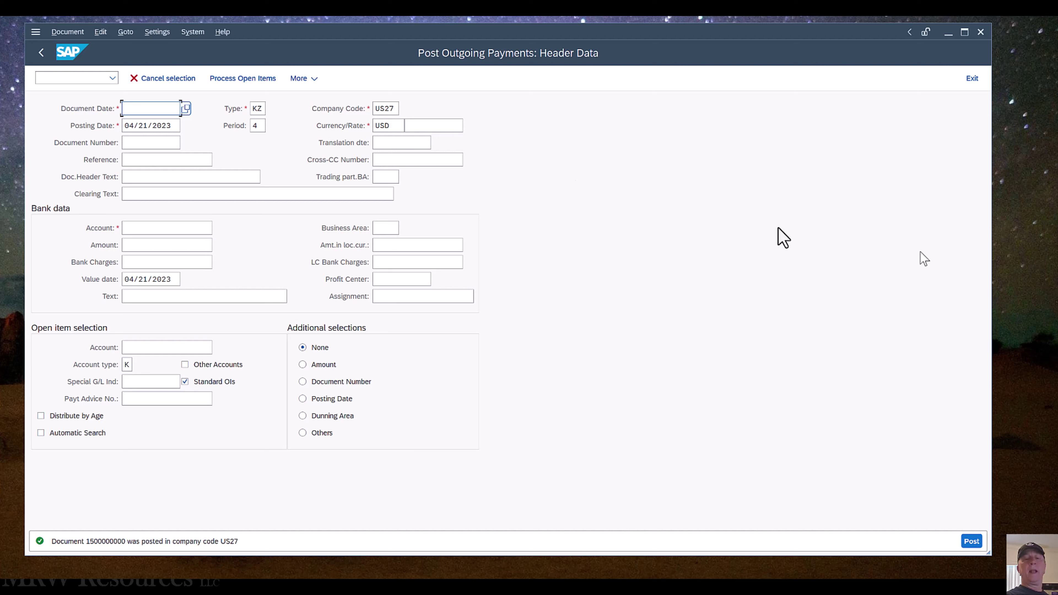
left_click(42, 53)
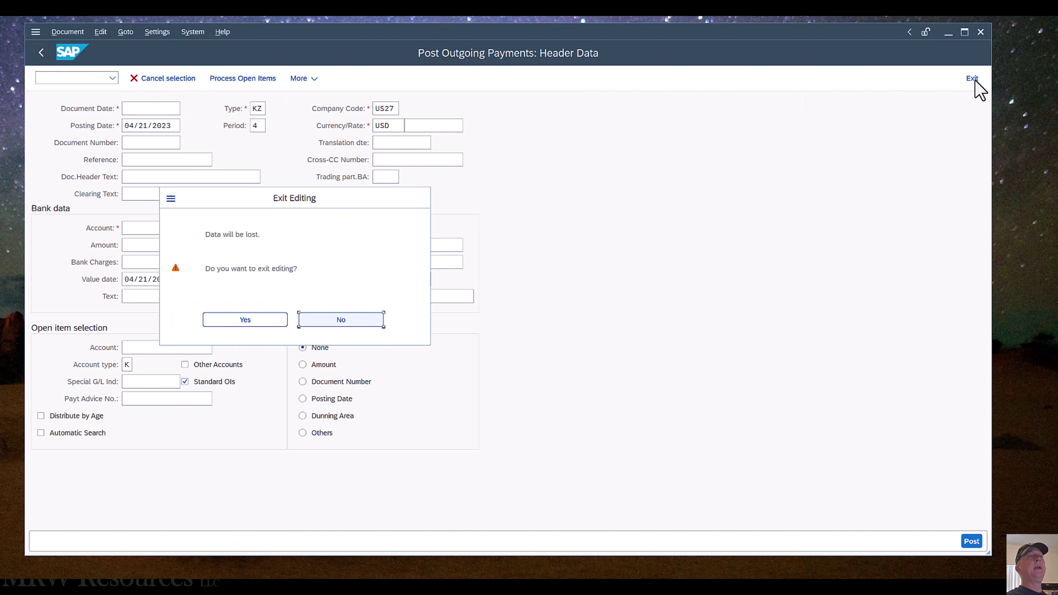